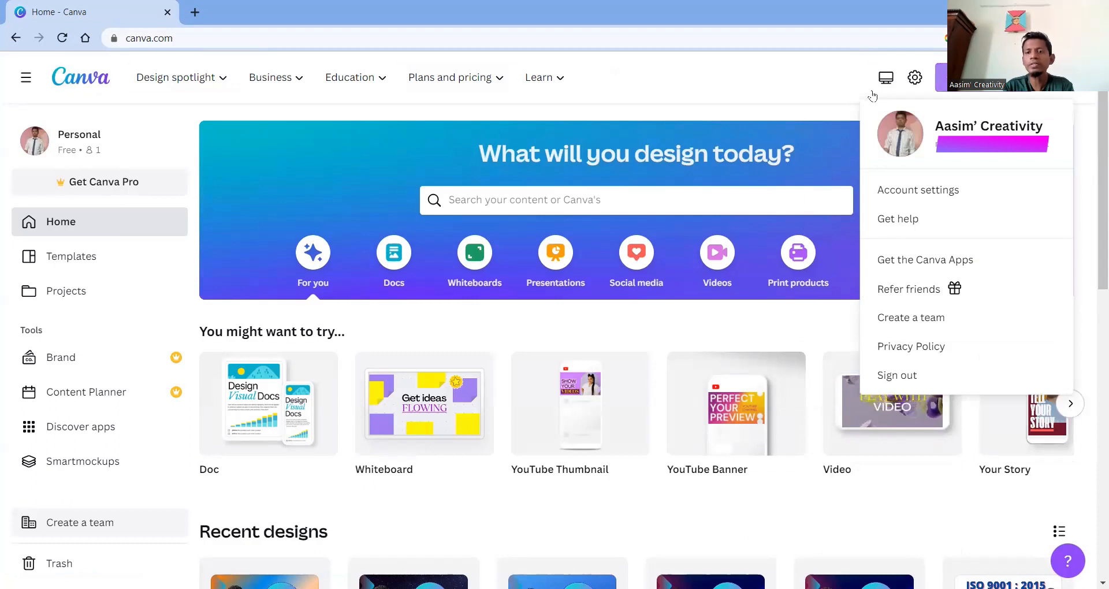
- Look through the suggested design types and create a blank 1280 × 720 px YouTube Thumbnail design
{"action": "left_click", "coordinate": [800, 80]}
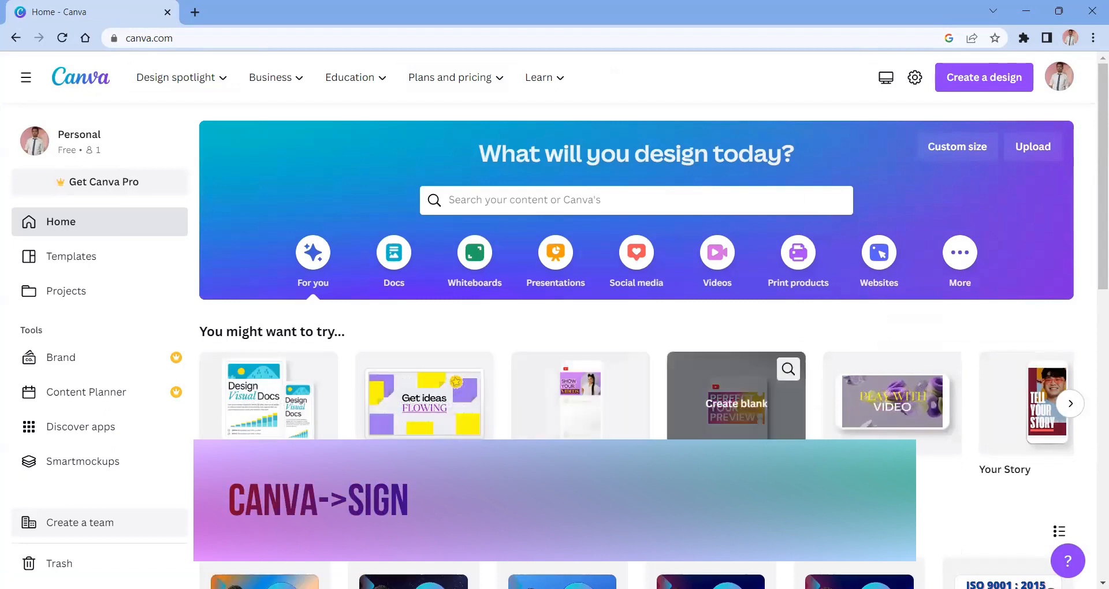
{"action": "left_click", "coordinate": [1072, 405]}
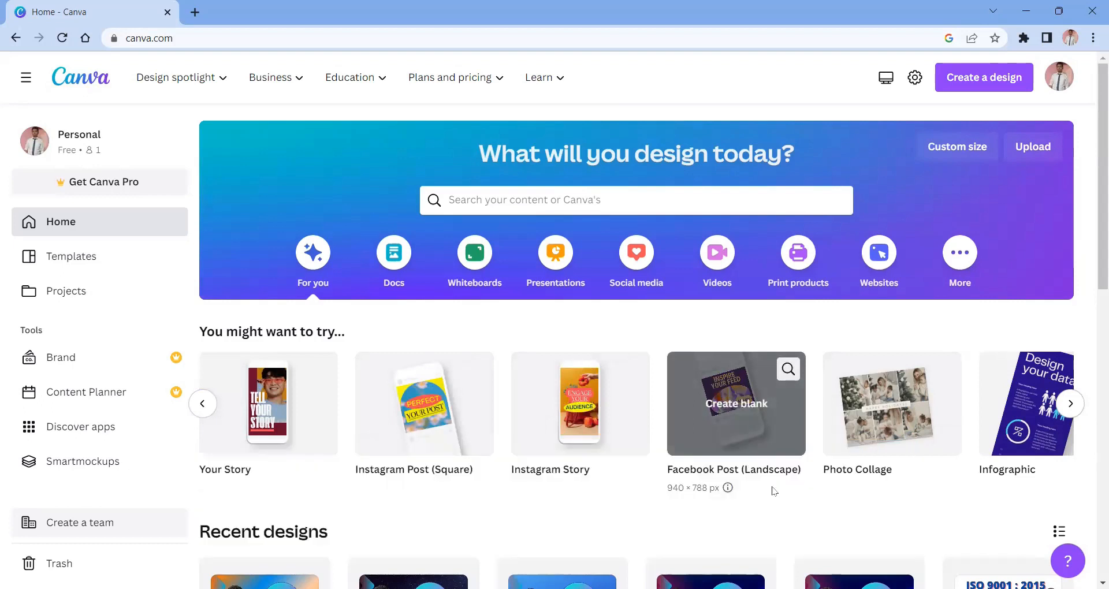
{"action": "left_click", "coordinate": [204, 404]}
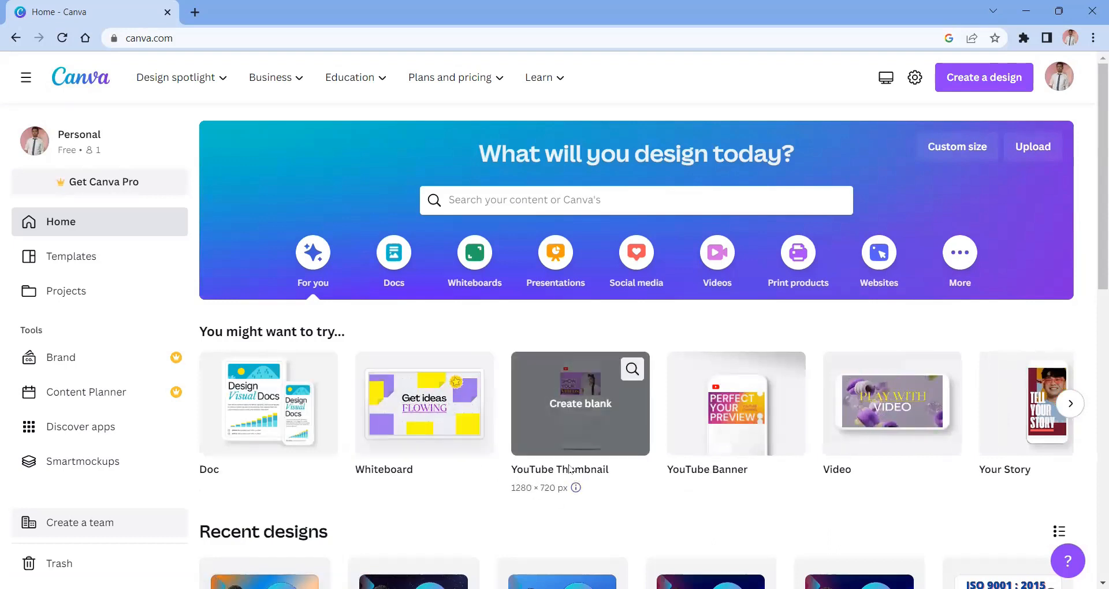
{"action": "left_click", "coordinate": [577, 418]}
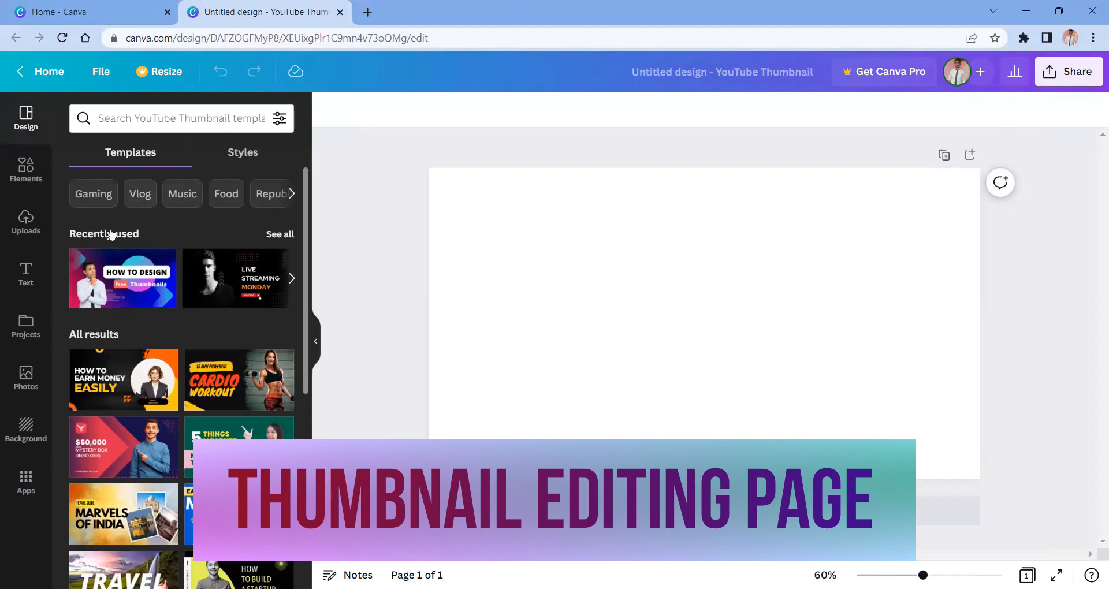
- Browse the thumbnail templates and apply the recently used "How to Design Free Thumbnails" template to the blank page
{"action": "scroll", "coordinate": [108, 355], "scroll_direction": "down", "scroll_amount": 15}
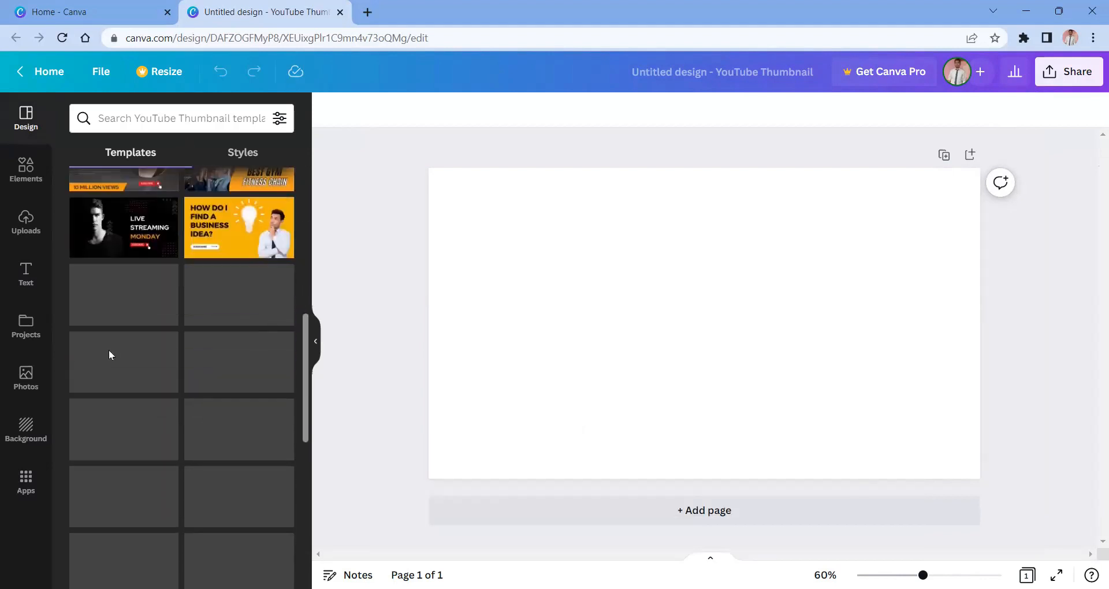
{"action": "scroll", "coordinate": [110, 354], "scroll_direction": "up", "scroll_amount": 15}
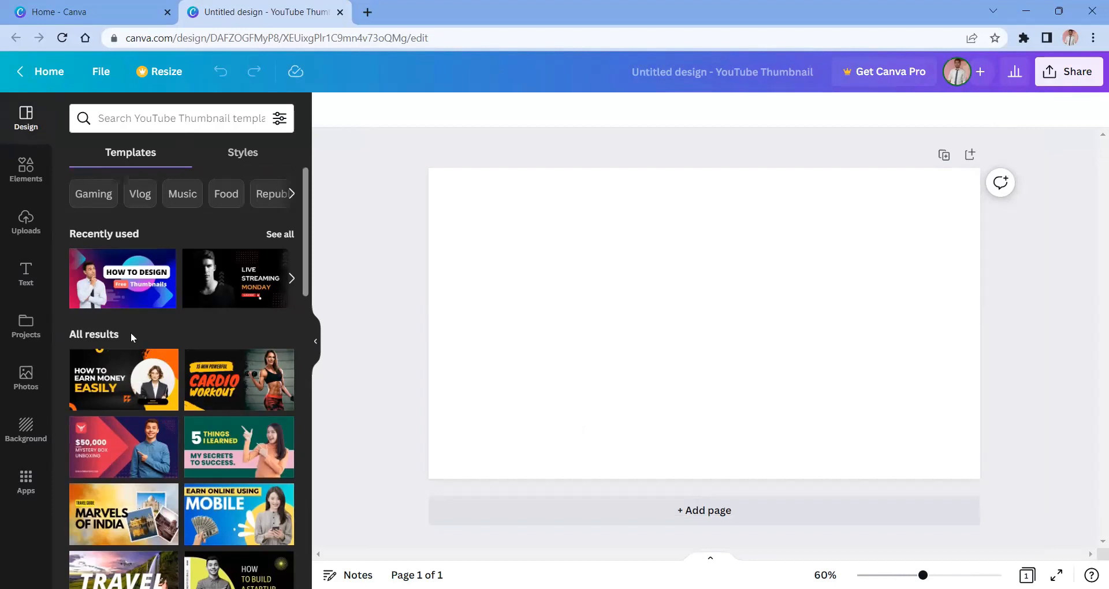
{"action": "left_click", "coordinate": [116, 284]}
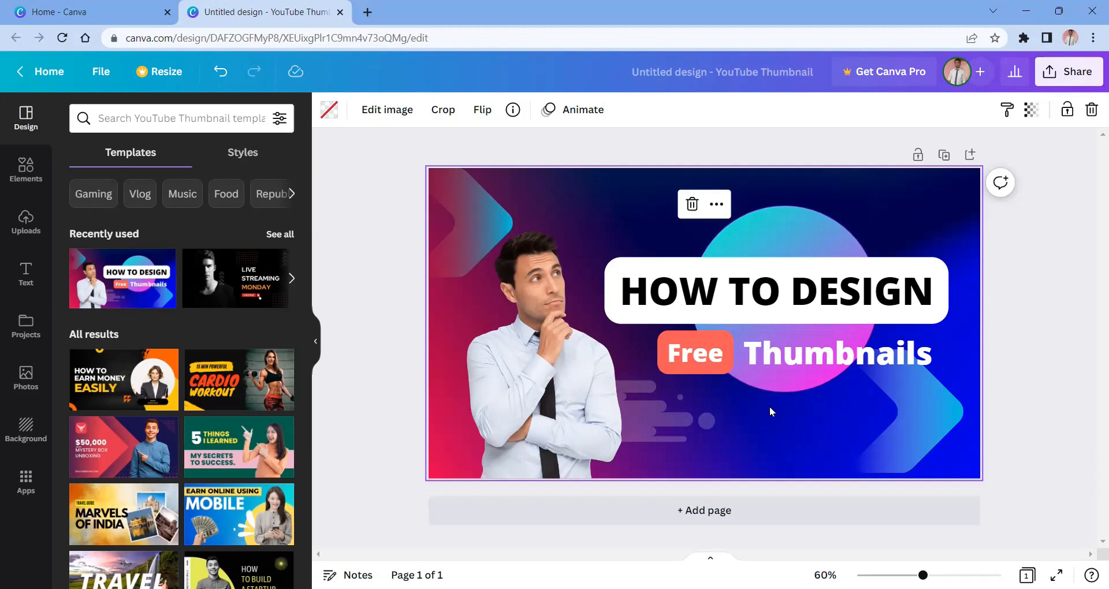
- Replace the "HOW TO DESIGN" headline text with "THE STORY OF SACHIN"
{"action": "double_click", "coordinate": [840, 289]}
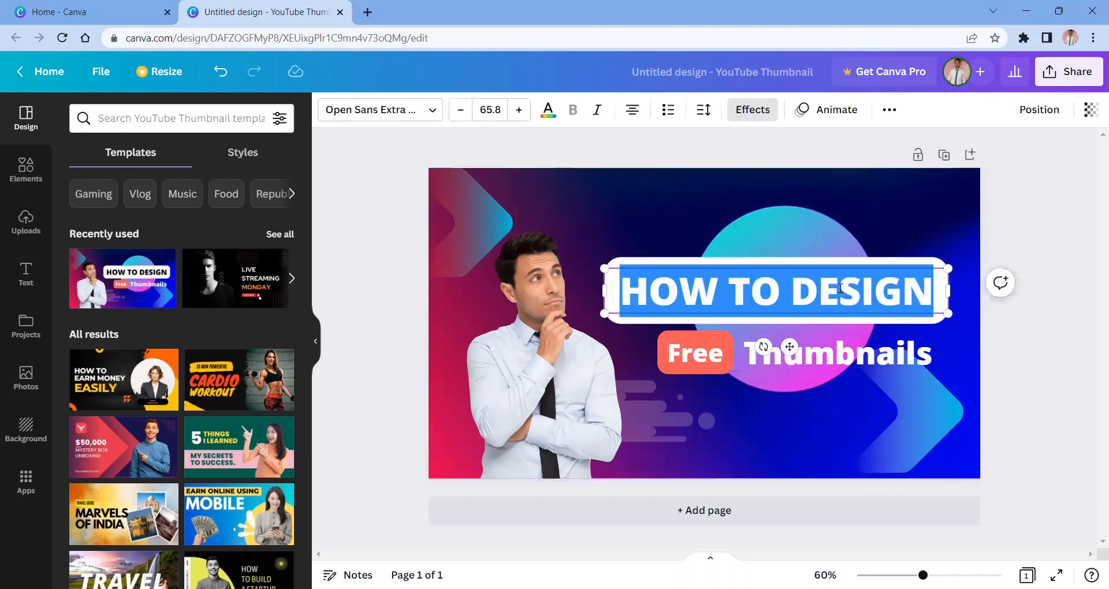
{"action": "type", "text": "T"}
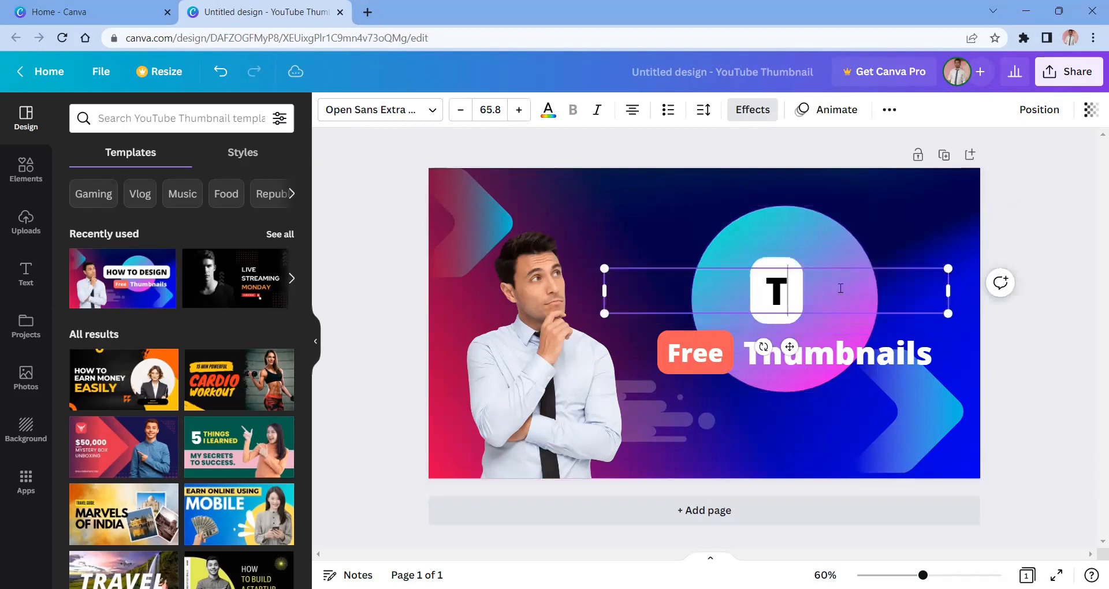
{"action": "type", "text": "HE"}
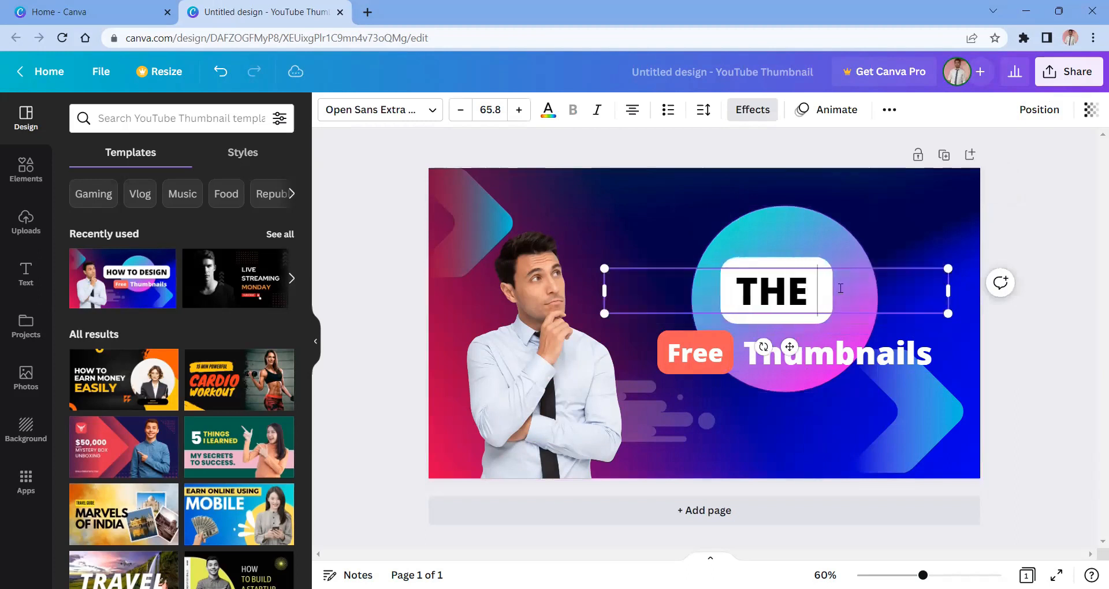
{"action": "type", "text": " STORY "}
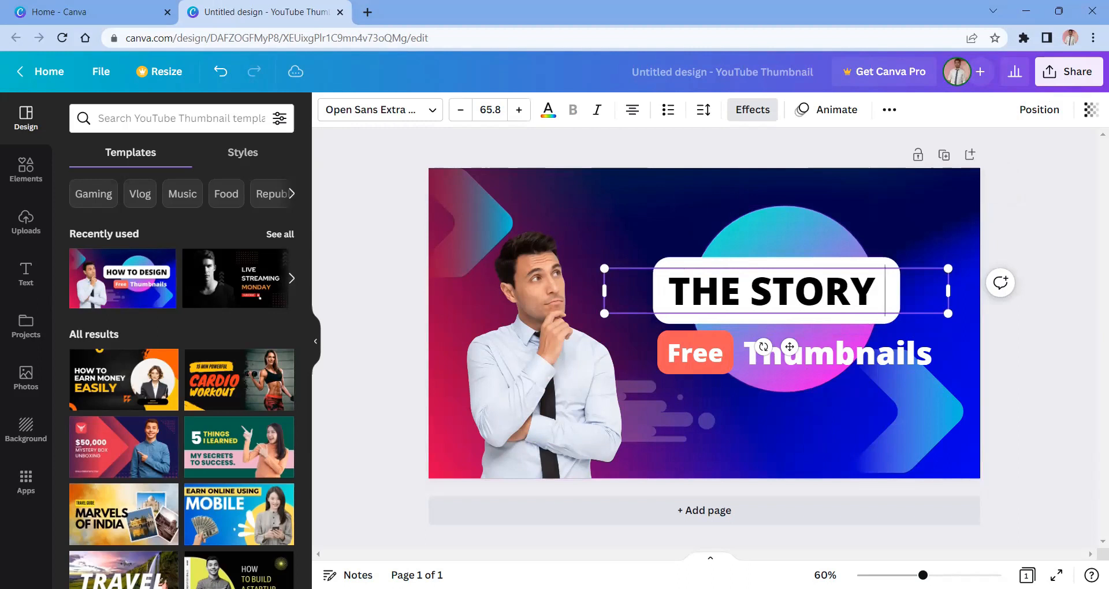
{"action": "type", "text": "OF SA"}
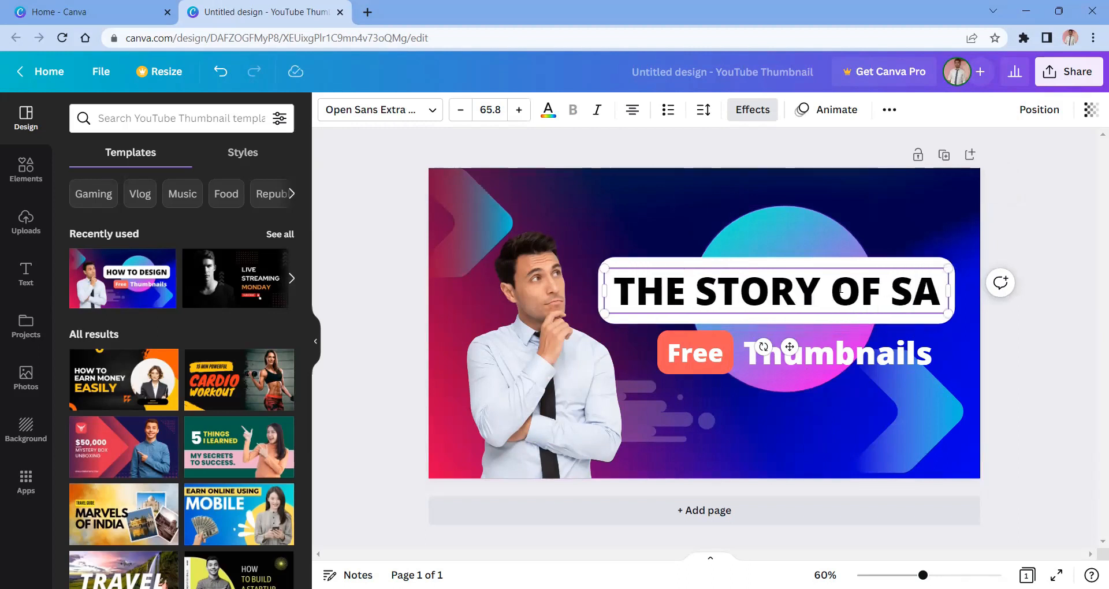
{"action": "type", "text": "CHIN"}
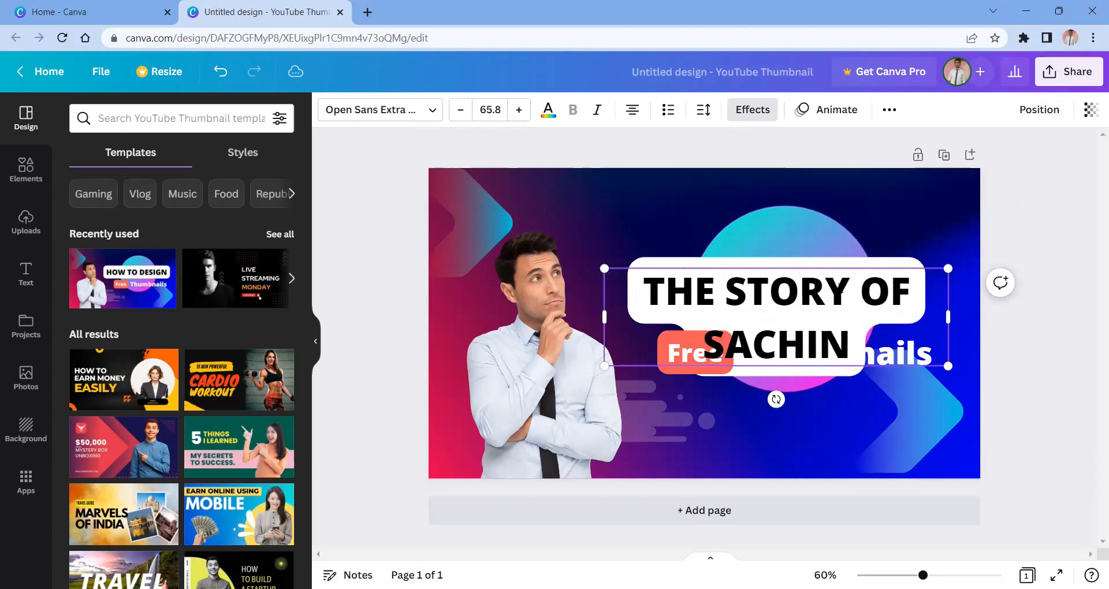
{"action": "left_click", "coordinate": [905, 455]}
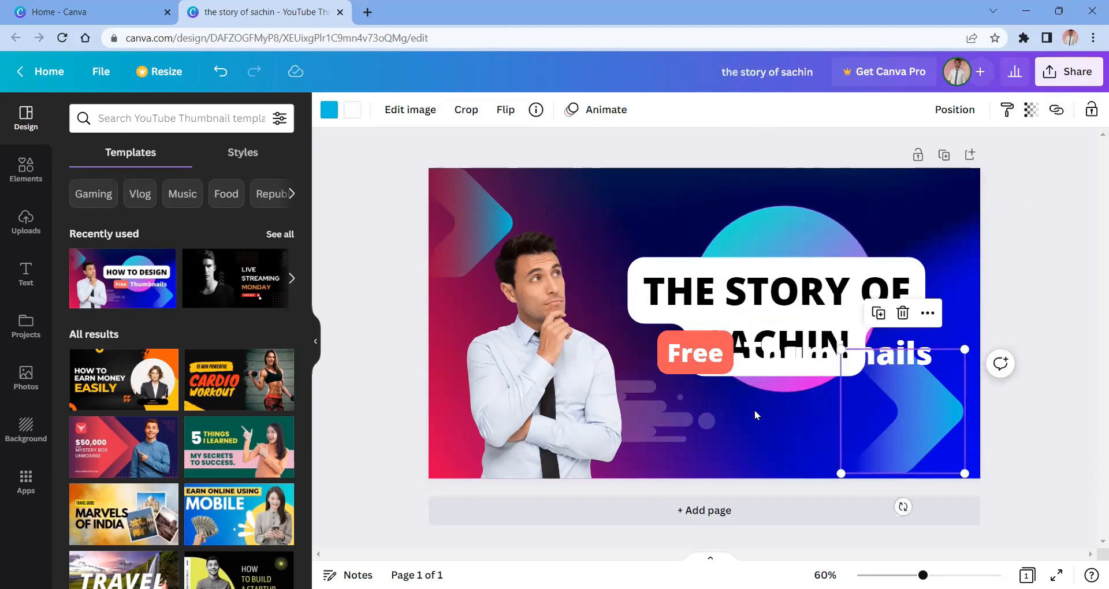
- Move the "Free" and "Thumbnails" text elements below the headline and delete both of them
{"action": "left_click_drag", "start_coordinate": [706, 362], "coordinate": [701, 422]}
{"action": "left_click_drag", "start_coordinate": [903, 351], "coordinate": [905, 408]}
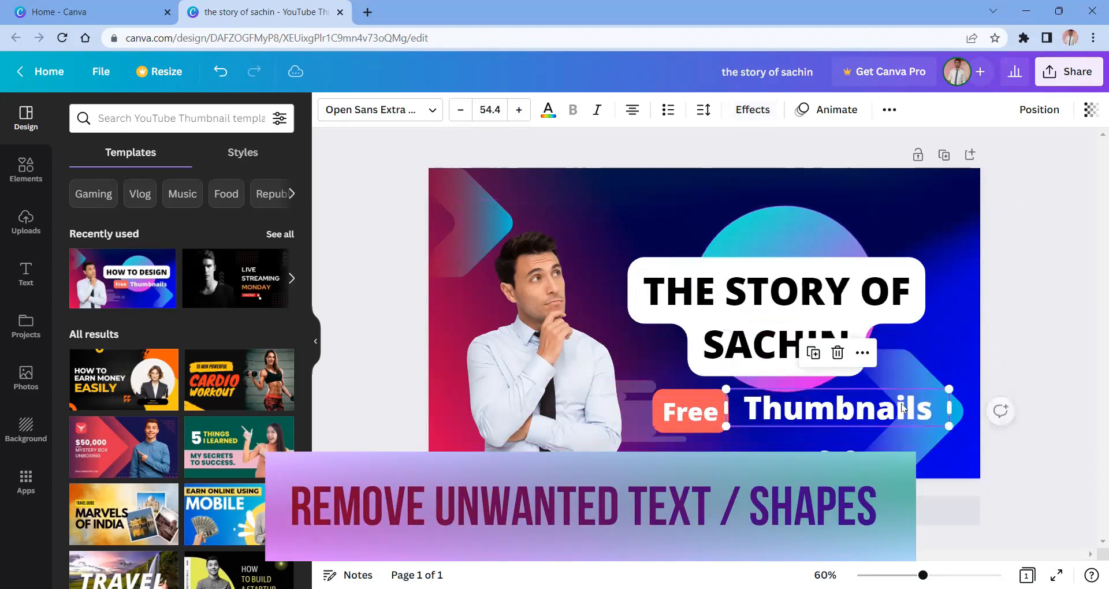
{"action": "left_click", "coordinate": [696, 413]}
{"action": "key", "text": "Delete"}
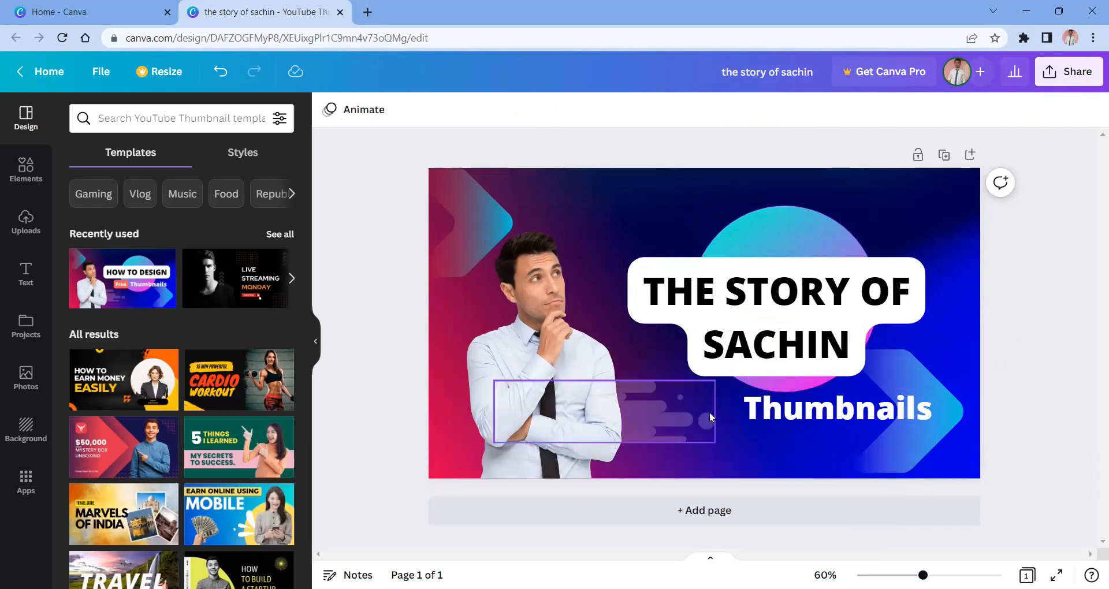
{"action": "left_click", "coordinate": [769, 416]}
{"action": "key", "text": "Delete"}
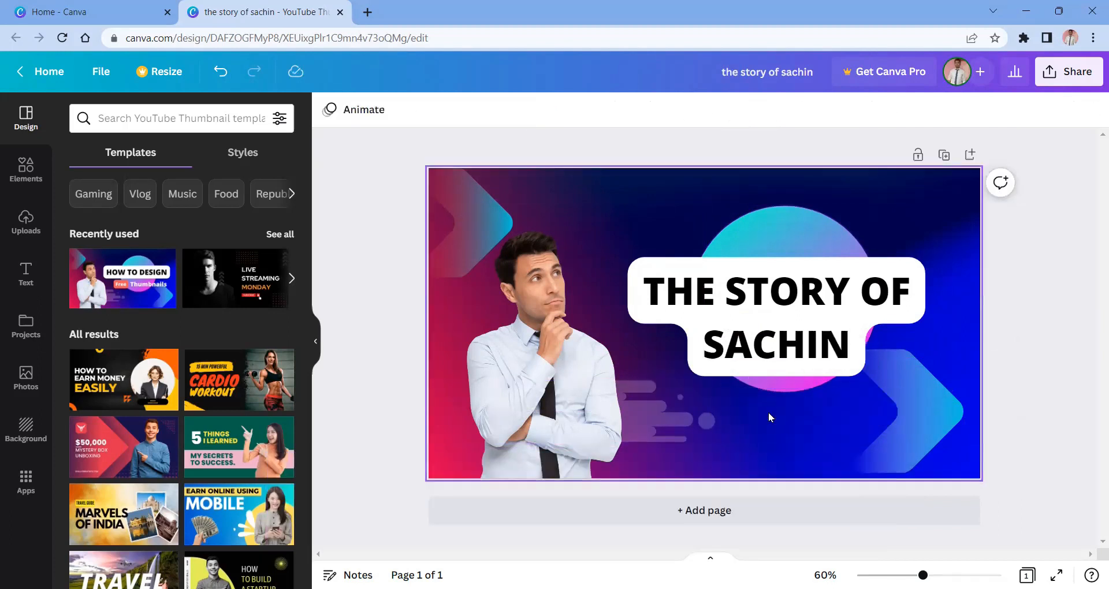
- Set the headline's font size to 66.8, keeping the Open Sans Extra Bold font
{"action": "left_click", "coordinate": [771, 325]}
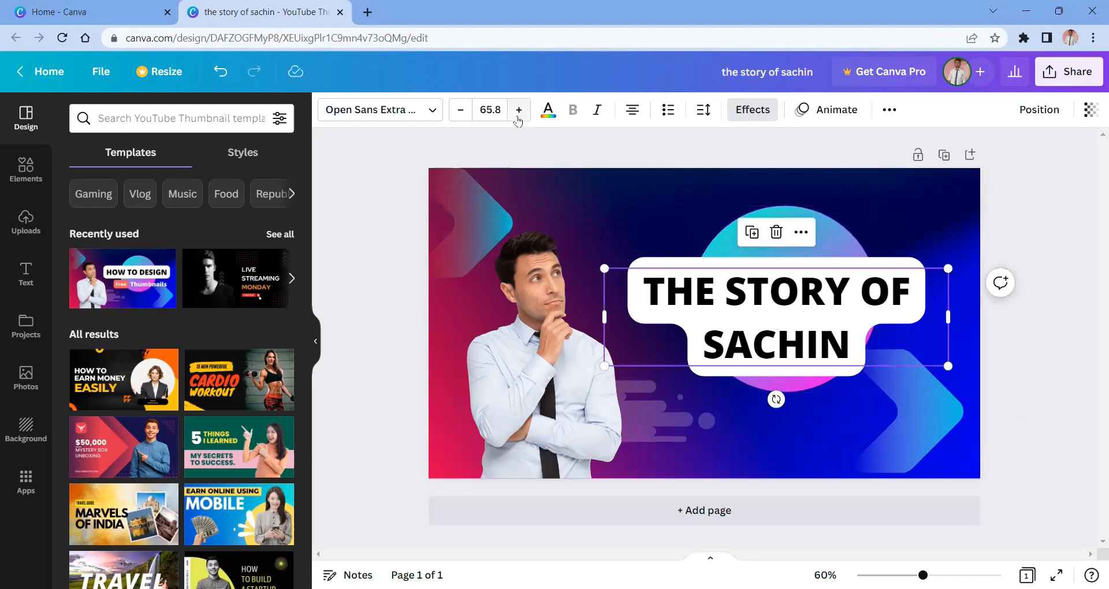
{"action": "left_click", "coordinate": [378, 110]}
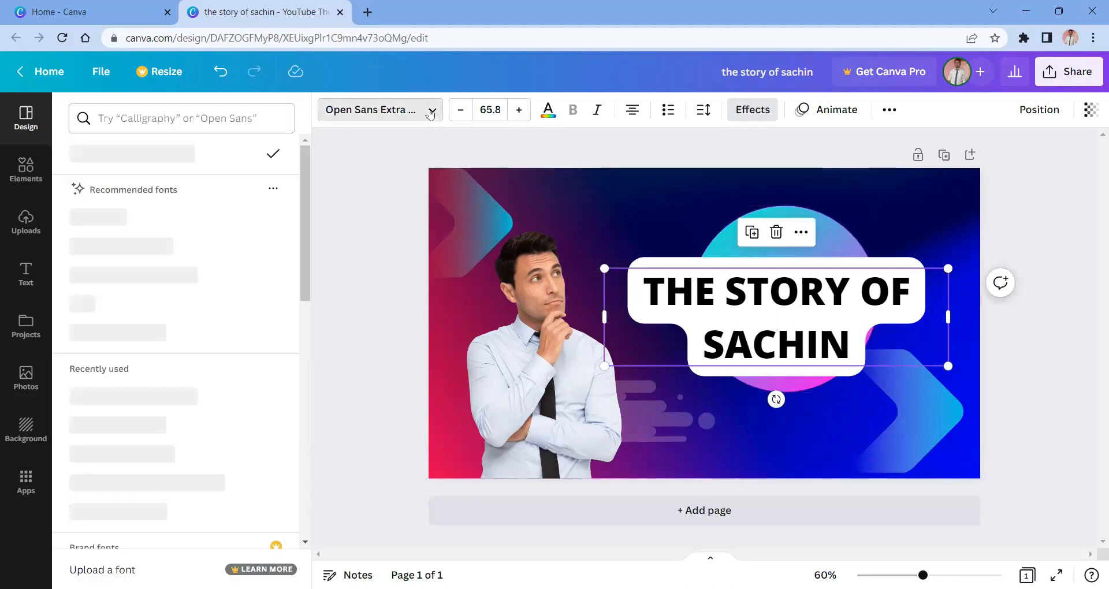
{"action": "left_click", "coordinate": [512, 114]}
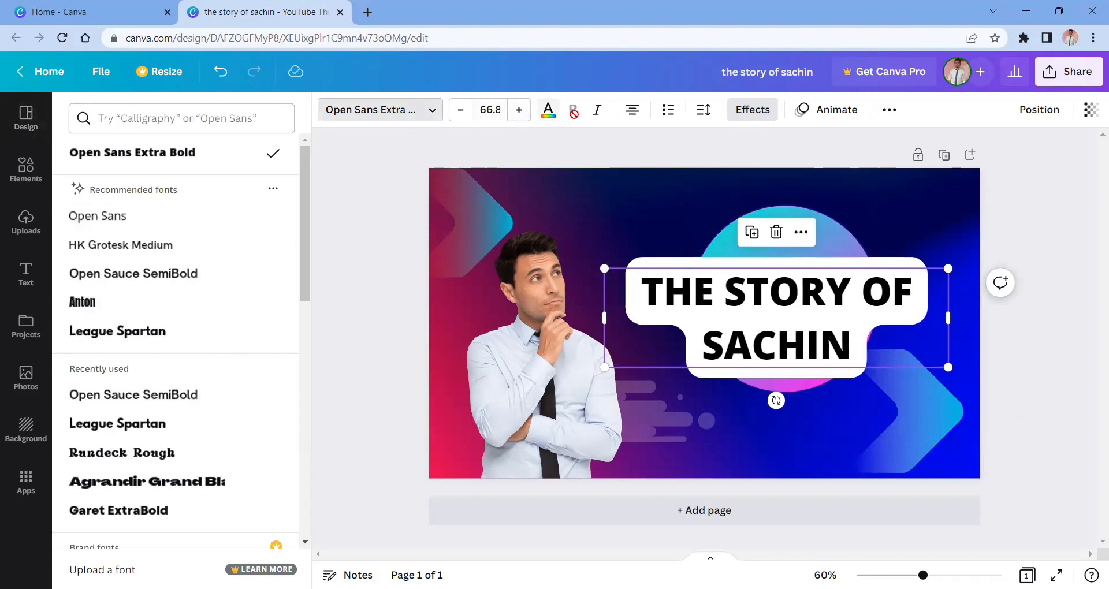
{"action": "left_click", "coordinate": [624, 203]}
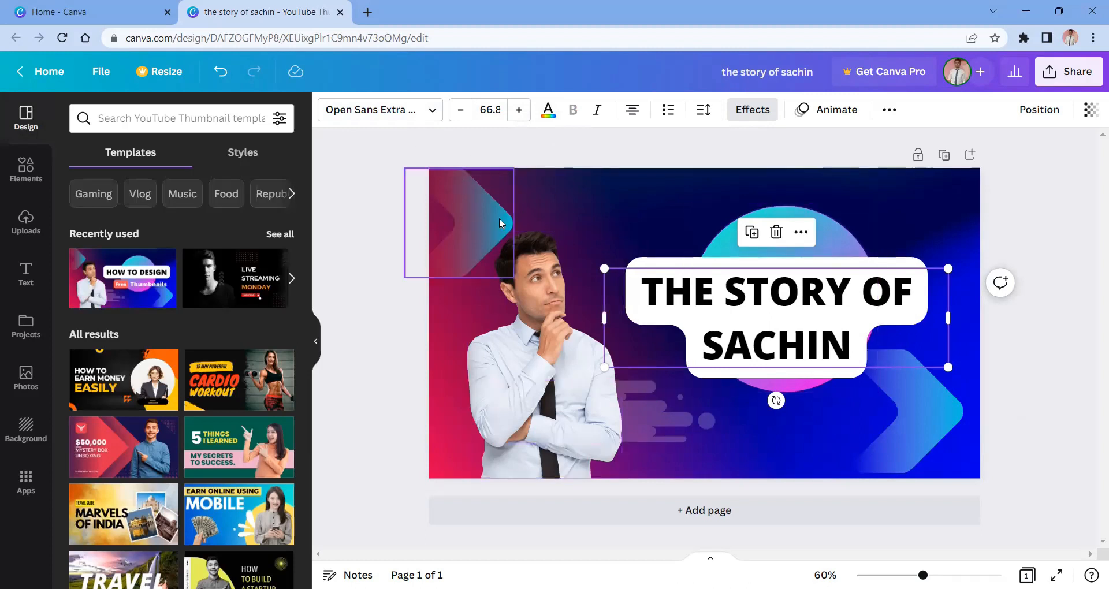
- Delete the template's picture of the thinking man and add the uploaded cutout portrait of the man in the blue suit
{"action": "left_click", "coordinate": [534, 382]}
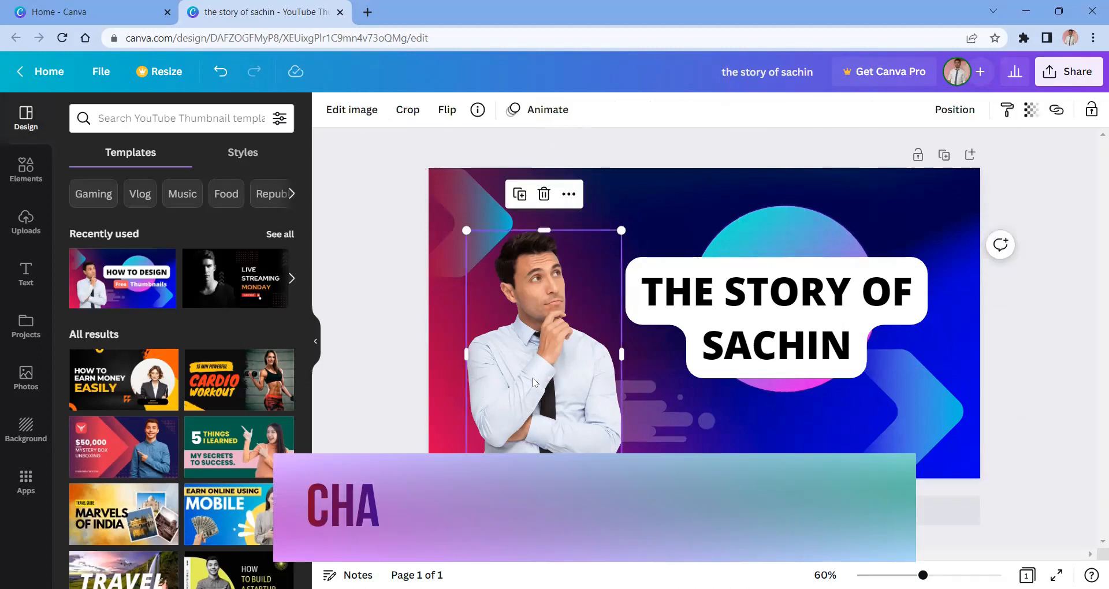
{"action": "key", "text": "Delete"}
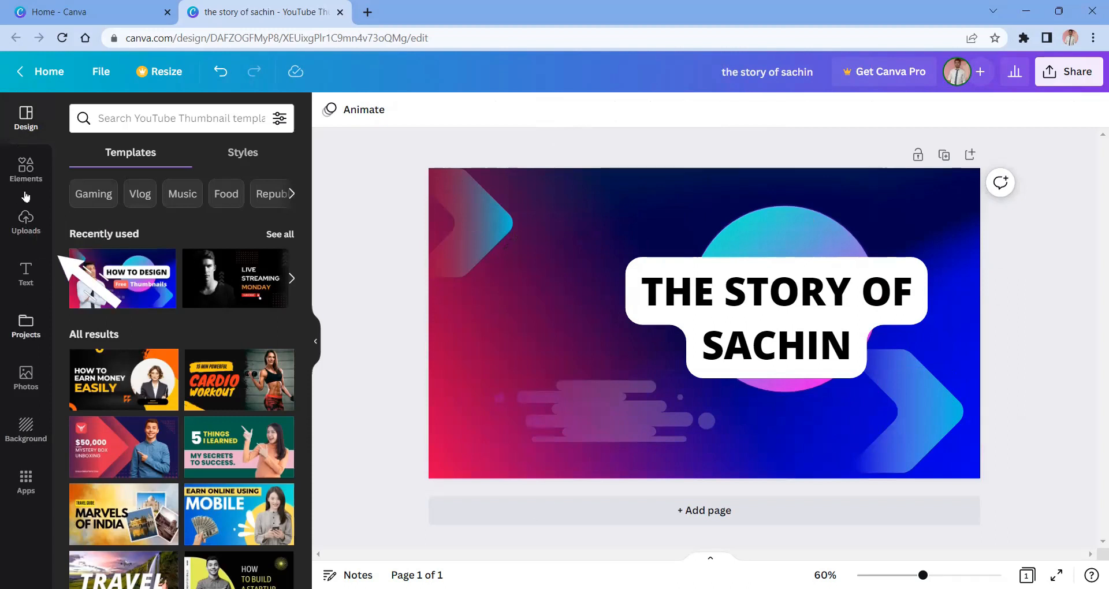
{"action": "left_click", "coordinate": [21, 230]}
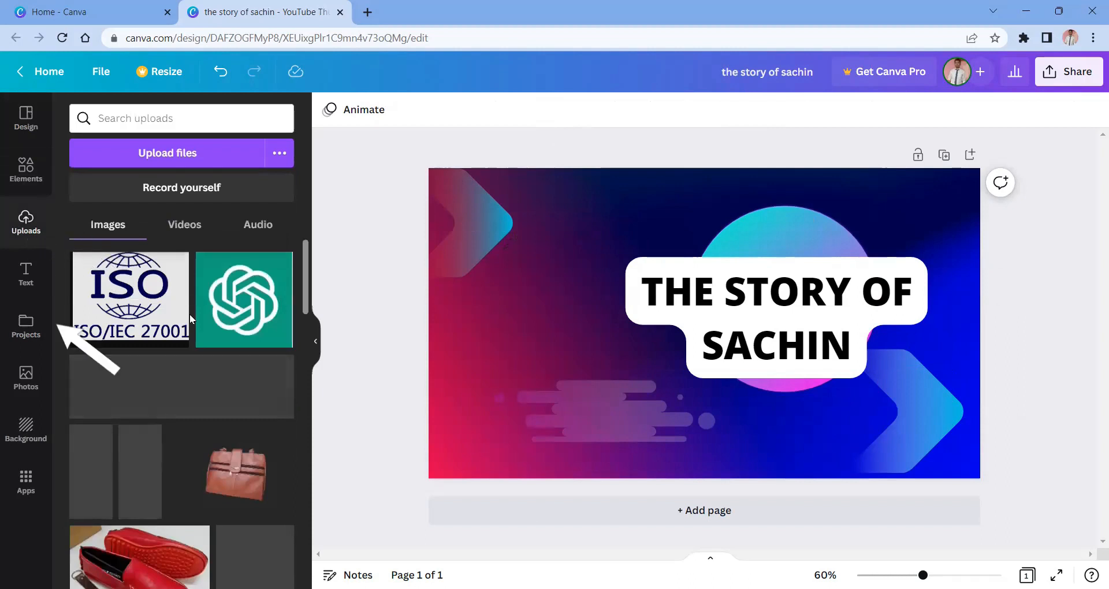
{"action": "scroll", "coordinate": [191, 318], "scroll_direction": "down", "scroll_amount": 5}
{"action": "scroll", "coordinate": [189, 319], "scroll_direction": "down", "scroll_amount": 10}
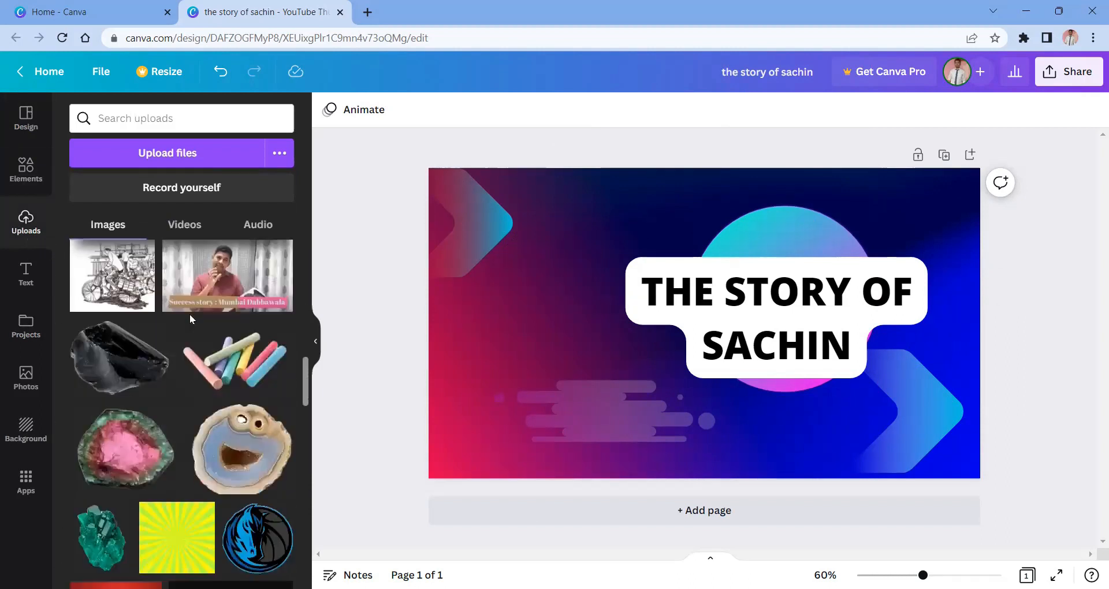
{"action": "scroll", "coordinate": [189, 319], "scroll_direction": "down", "scroll_amount": 8}
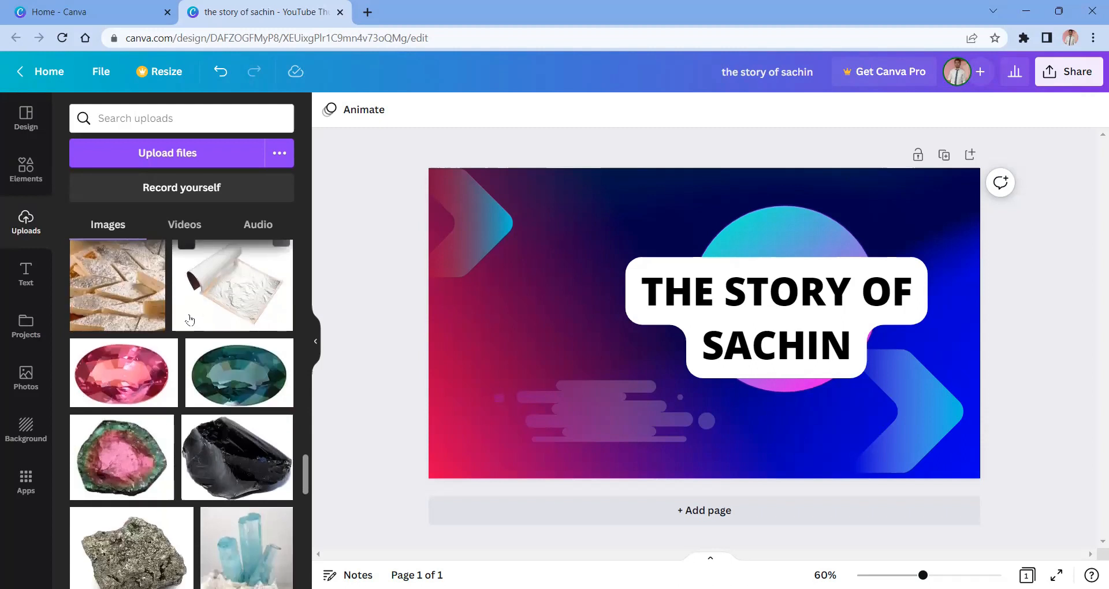
{"action": "scroll", "coordinate": [189, 319], "scroll_direction": "down", "scroll_amount": 10}
{"action": "scroll", "coordinate": [190, 321], "scroll_direction": "down", "scroll_amount": 4}
{"action": "scroll", "coordinate": [189, 321], "scroll_direction": "up", "scroll_amount": 5}
{"action": "scroll", "coordinate": [189, 321], "scroll_direction": "down", "scroll_amount": 2}
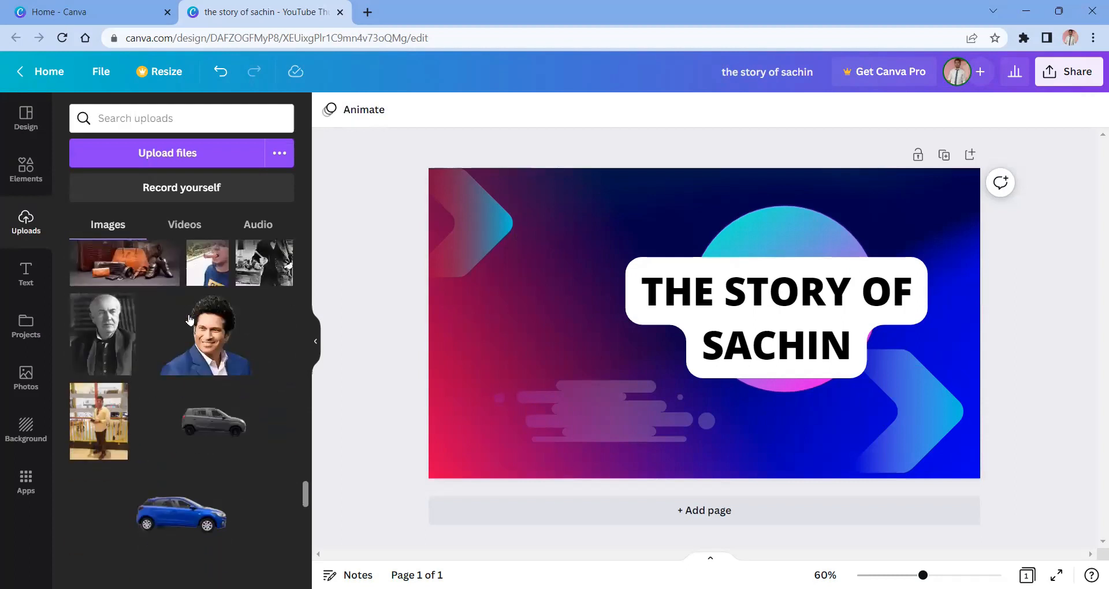
{"action": "left_click", "coordinate": [215, 353]}
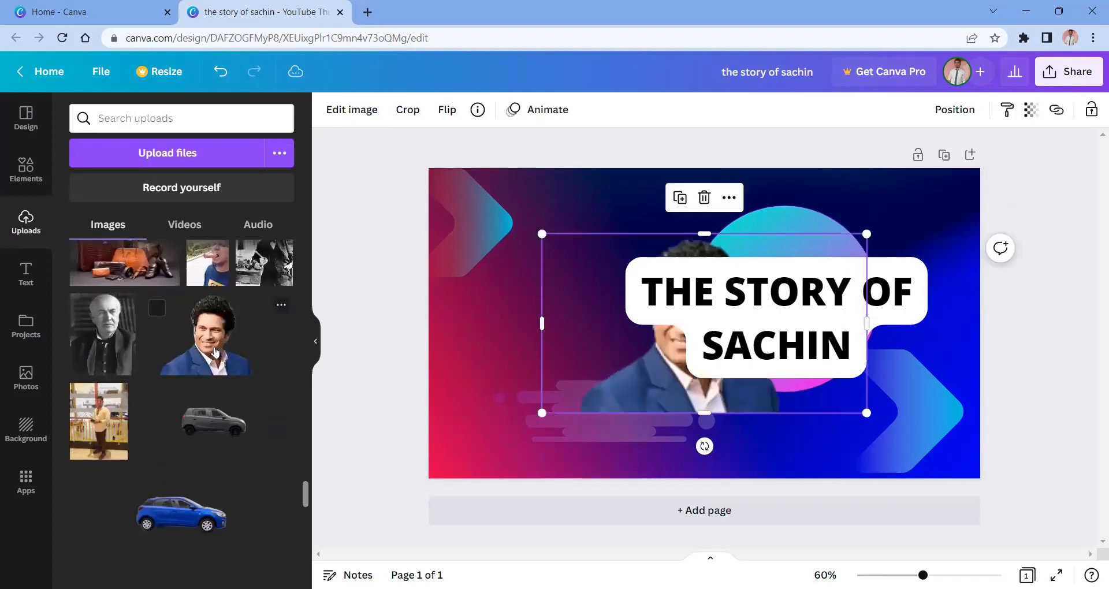
- Place the portrait beside the headline on the thumbnail's left half, crop its empty side margins, and enlarge it slightly
{"action": "left_click_drag", "start_coordinate": [627, 401], "coordinate": [522, 389]}
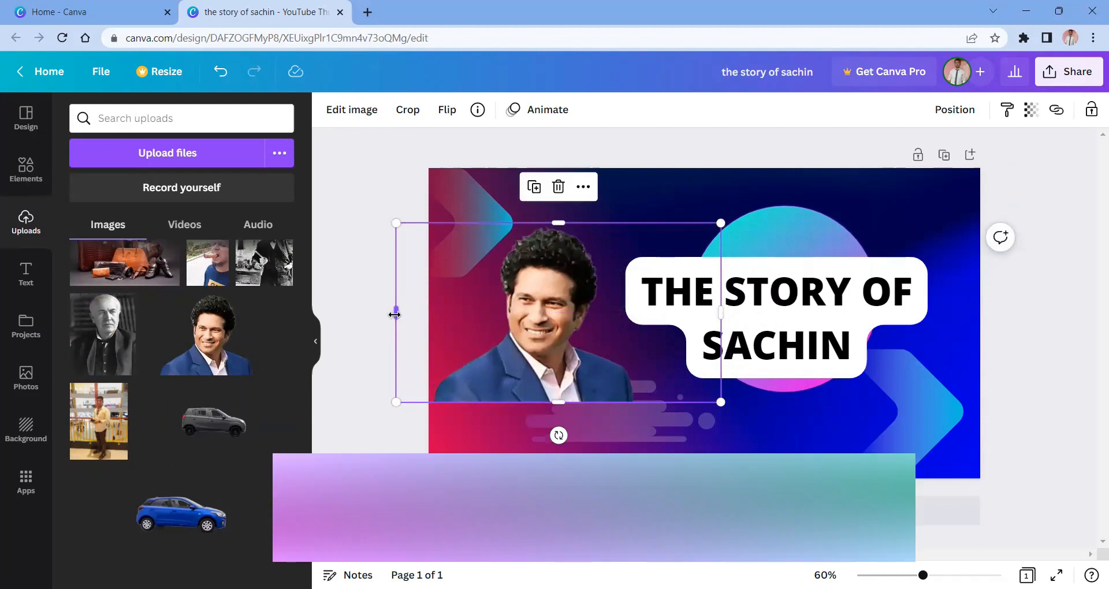
{"action": "left_click_drag", "start_coordinate": [395, 315], "coordinate": [437, 316]}
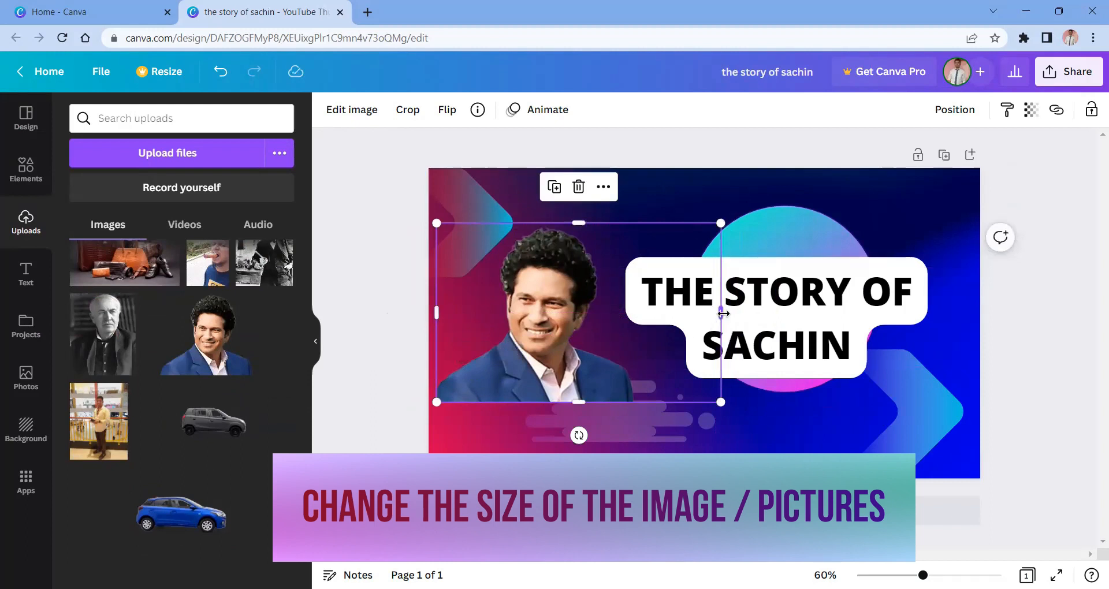
{"action": "left_click_drag", "start_coordinate": [723, 313], "coordinate": [635, 314]}
{"action": "left_click_drag", "start_coordinate": [633, 403], "coordinate": [661, 422]}
{"action": "left_click", "coordinate": [748, 421]}
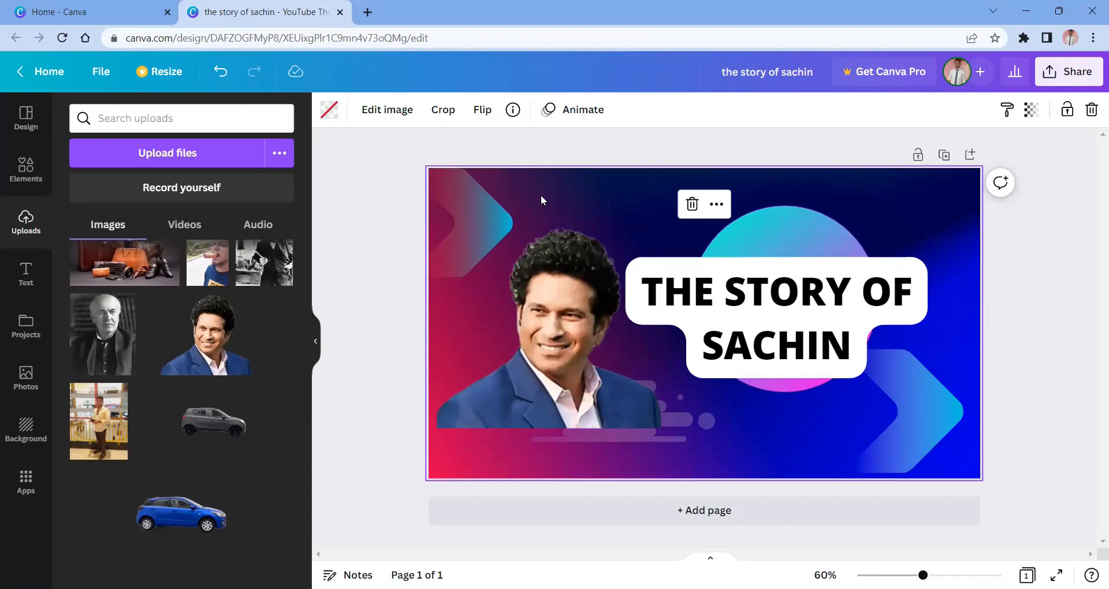
- Browse the available backgrounds and replace the thumbnail's red-and-blue background with the light-to-dark blue gradient
{"action": "left_click", "coordinate": [26, 430]}
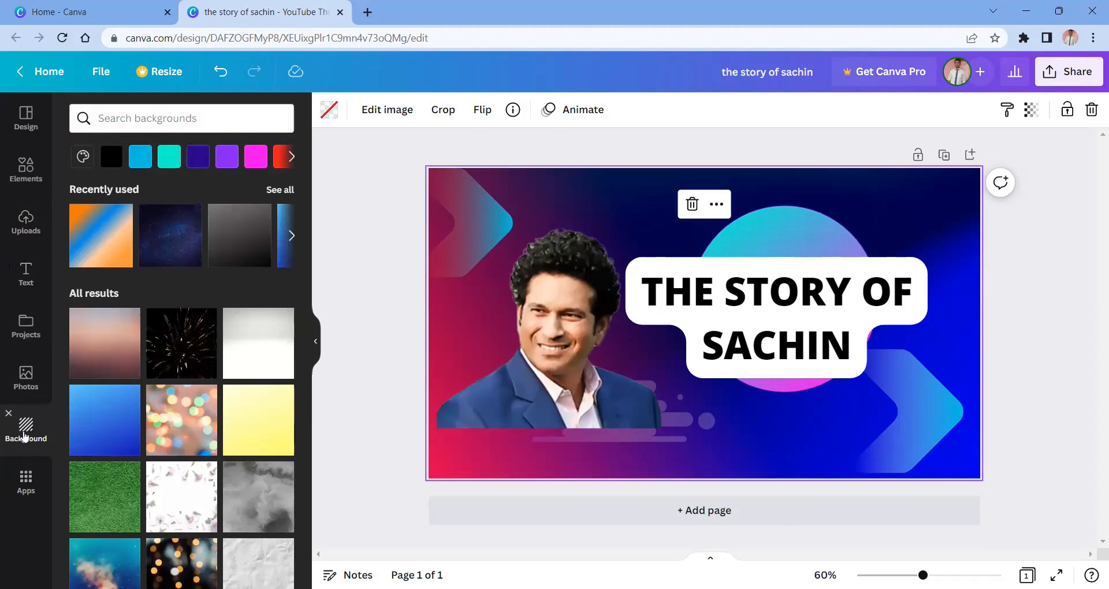
{"action": "scroll", "coordinate": [179, 260], "scroll_direction": "down", "scroll_amount": 6}
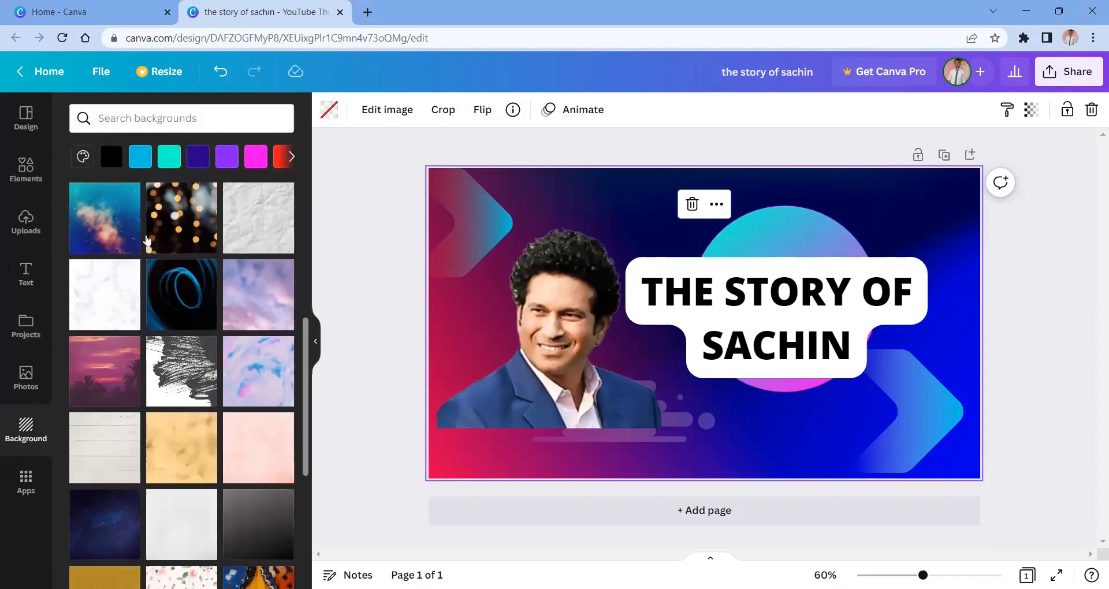
{"action": "scroll", "coordinate": [147, 378], "scroll_direction": "down", "scroll_amount": 10}
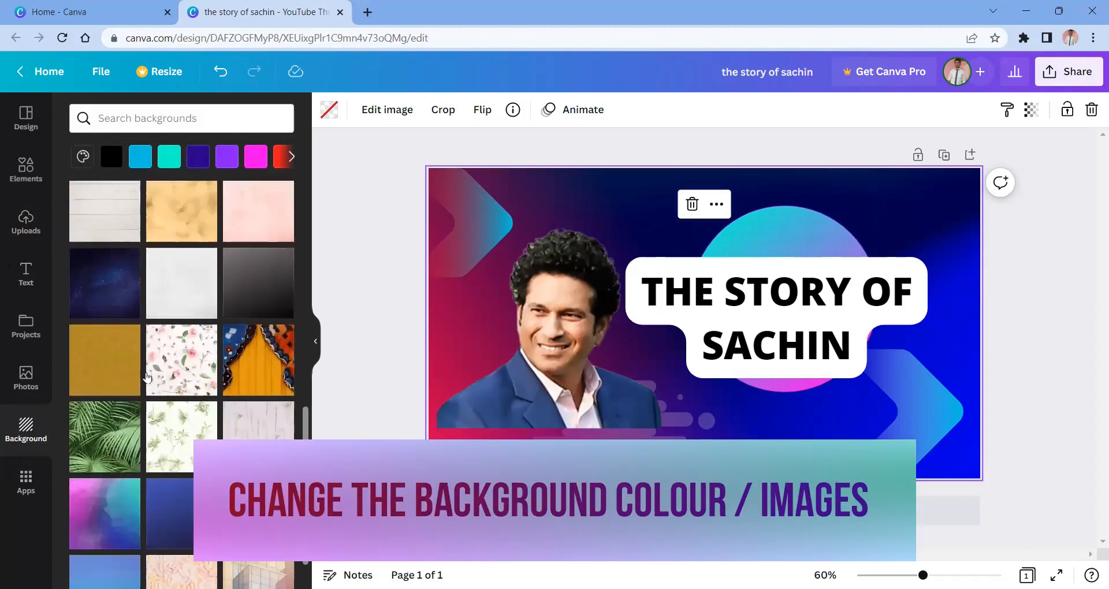
{"action": "scroll", "coordinate": [148, 379], "scroll_direction": "down", "scroll_amount": 11}
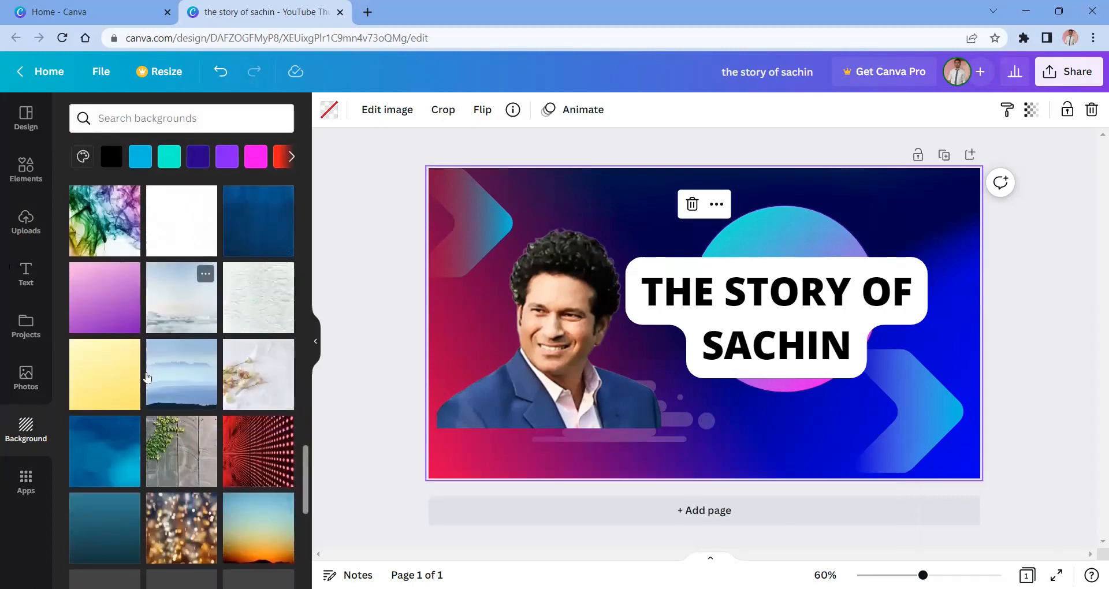
{"action": "scroll", "coordinate": [147, 378], "scroll_direction": "up", "scroll_amount": 10}
{"action": "scroll", "coordinate": [147, 379], "scroll_direction": "up", "scroll_amount": 8}
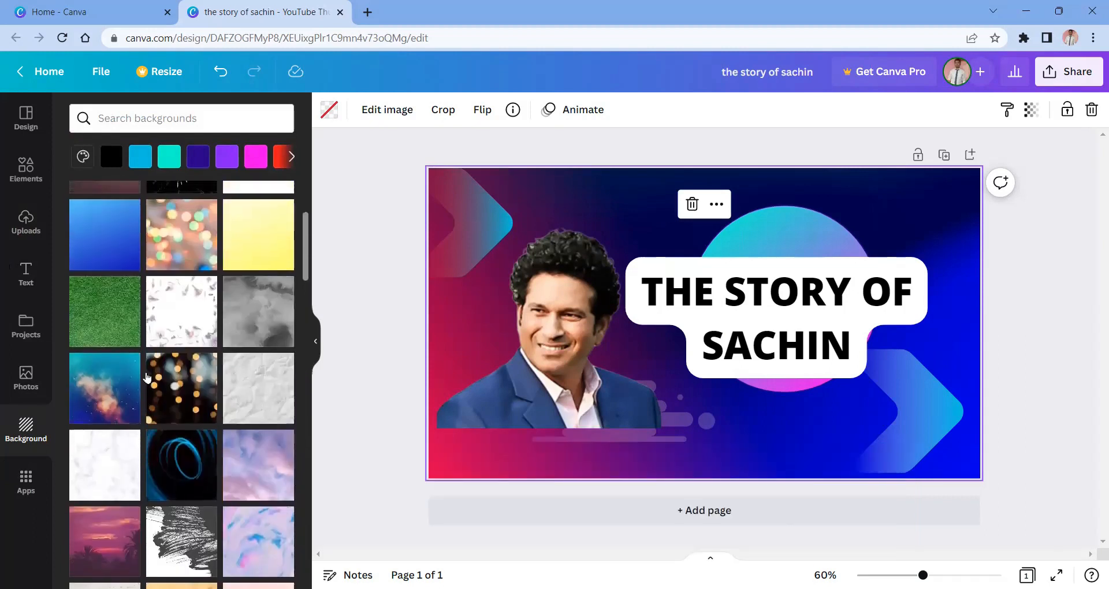
{"action": "scroll", "coordinate": [147, 379], "scroll_direction": "up", "scroll_amount": 3}
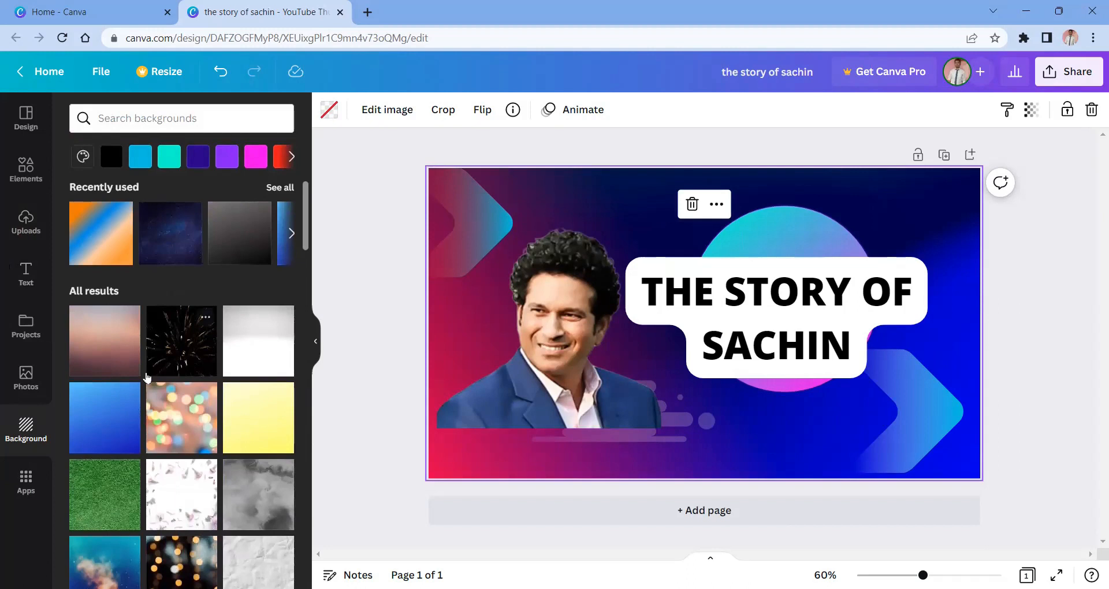
{"action": "scroll", "coordinate": [147, 378], "scroll_direction": "down", "scroll_amount": 8}
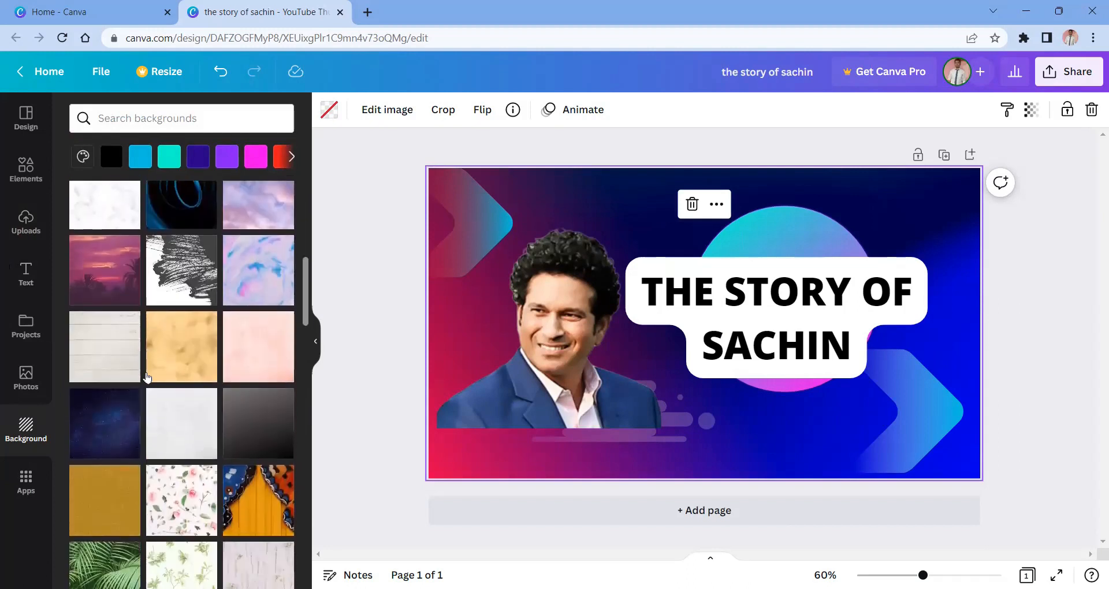
{"action": "scroll", "coordinate": [147, 378], "scroll_direction": "up", "scroll_amount": 10}
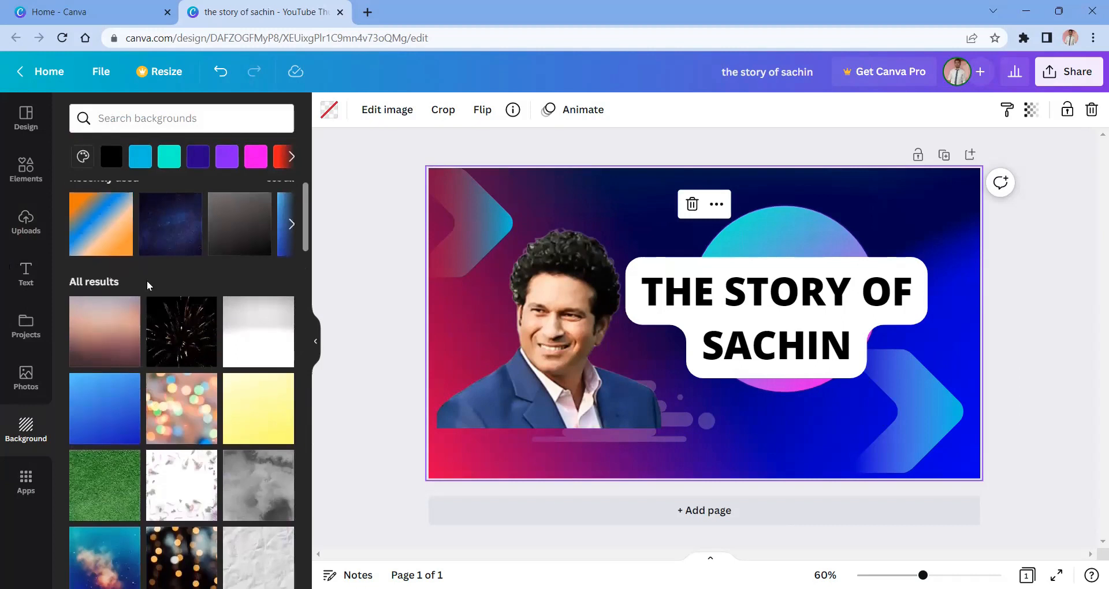
{"action": "left_click", "coordinate": [103, 408]}
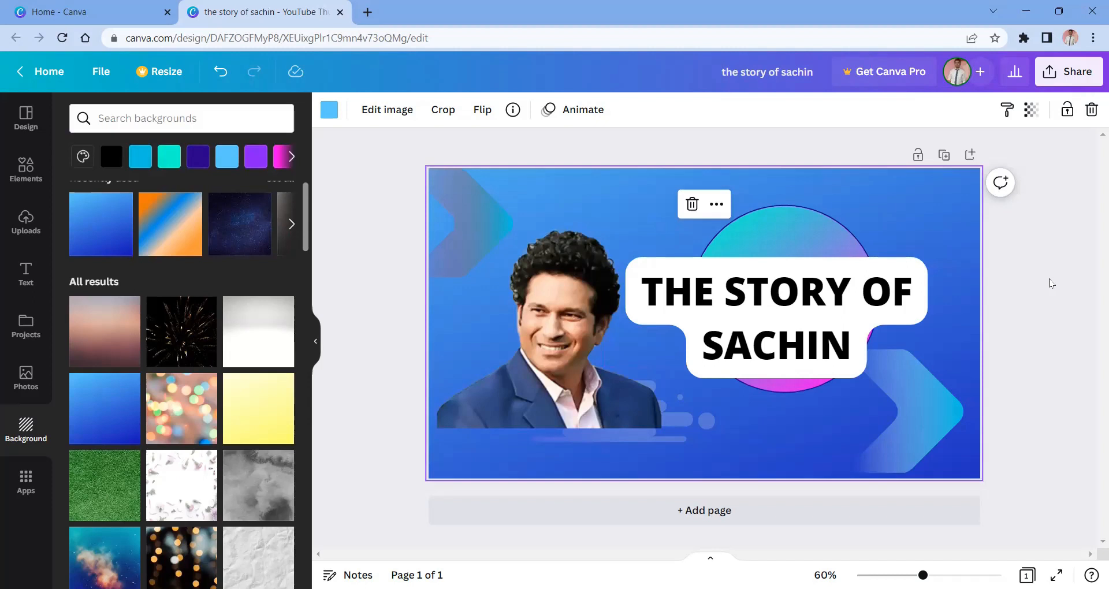
- Download the finished thumbnail as a PNG file, leaving the remaining download settings at their defaults
{"action": "left_click", "coordinate": [1055, 73]}
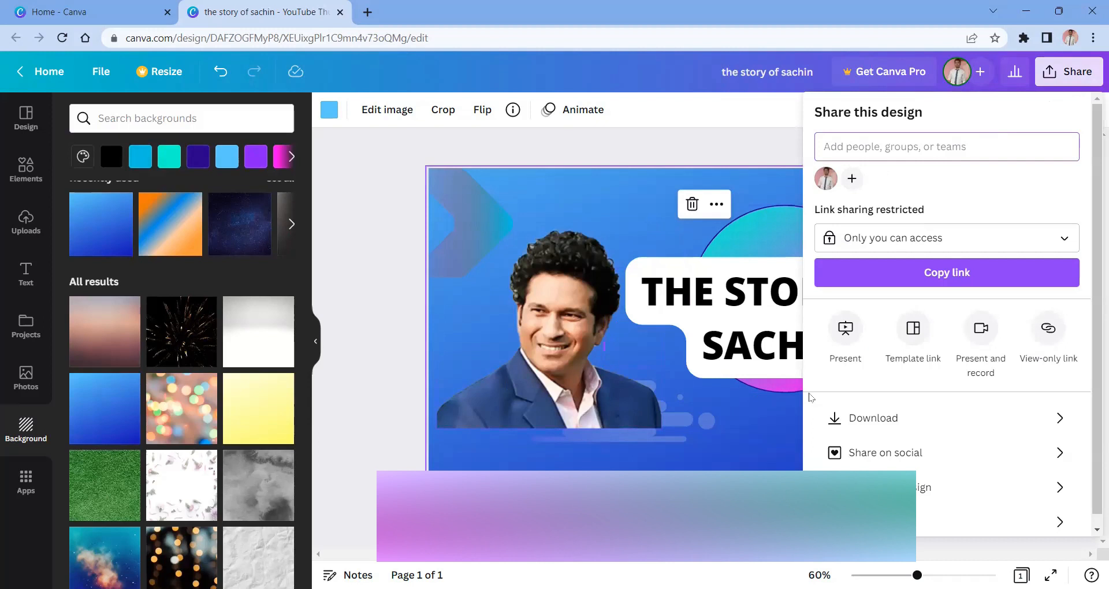
{"action": "left_click", "coordinate": [1084, 67]}
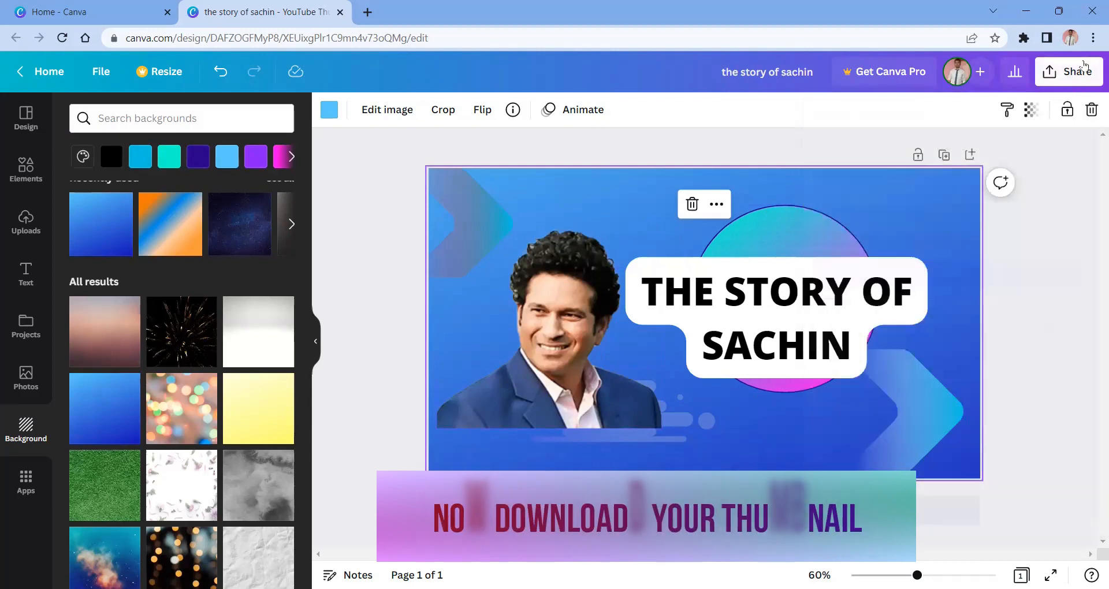
{"action": "left_click", "coordinate": [1084, 66]}
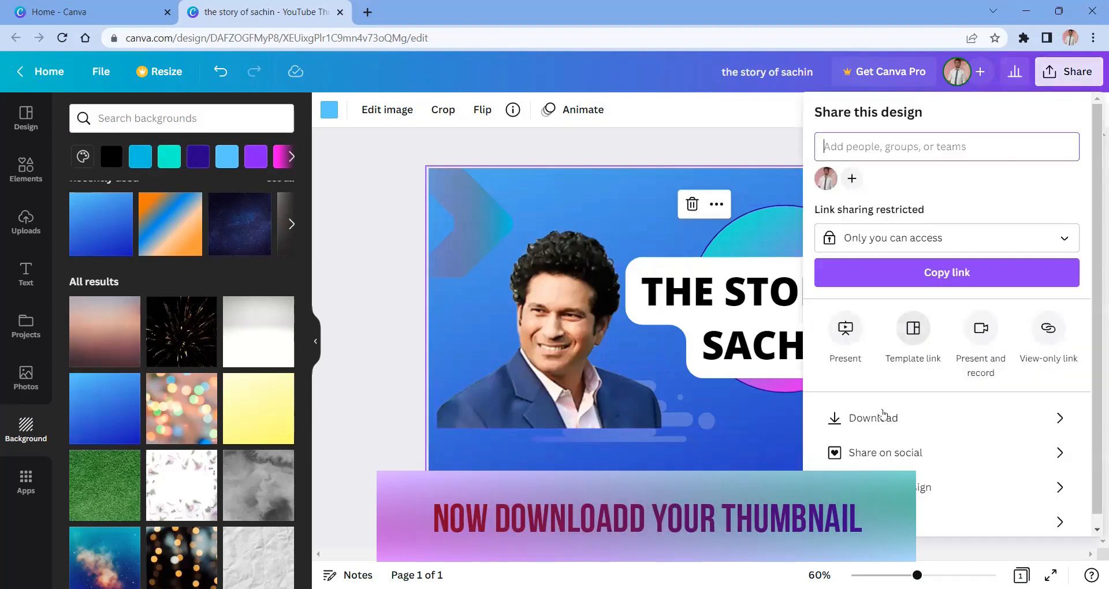
{"action": "left_click", "coordinate": [939, 414]}
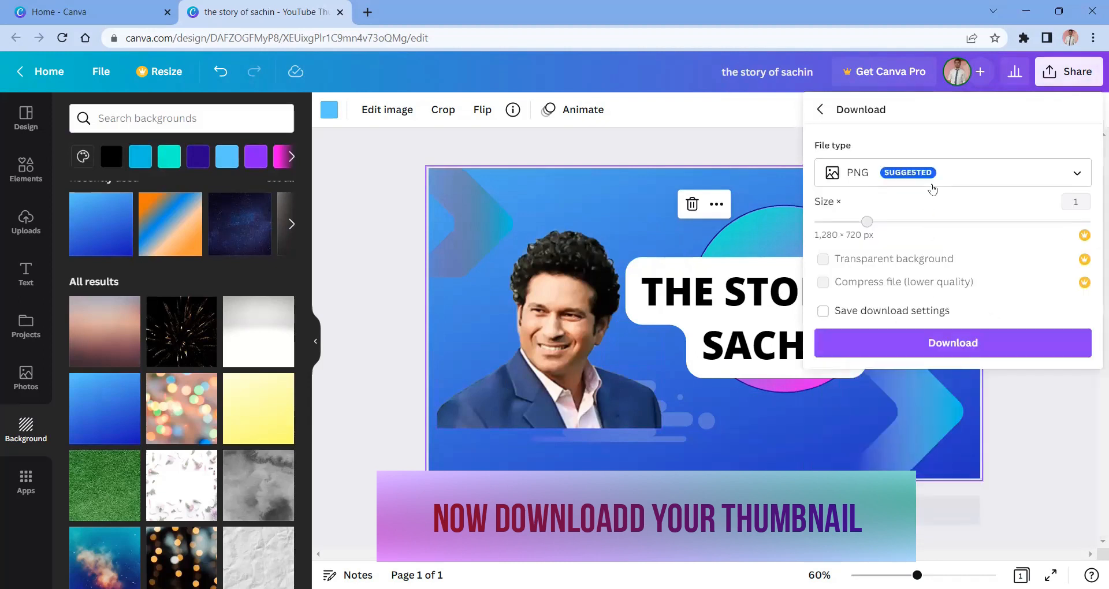
{"action": "left_click", "coordinate": [975, 178]}
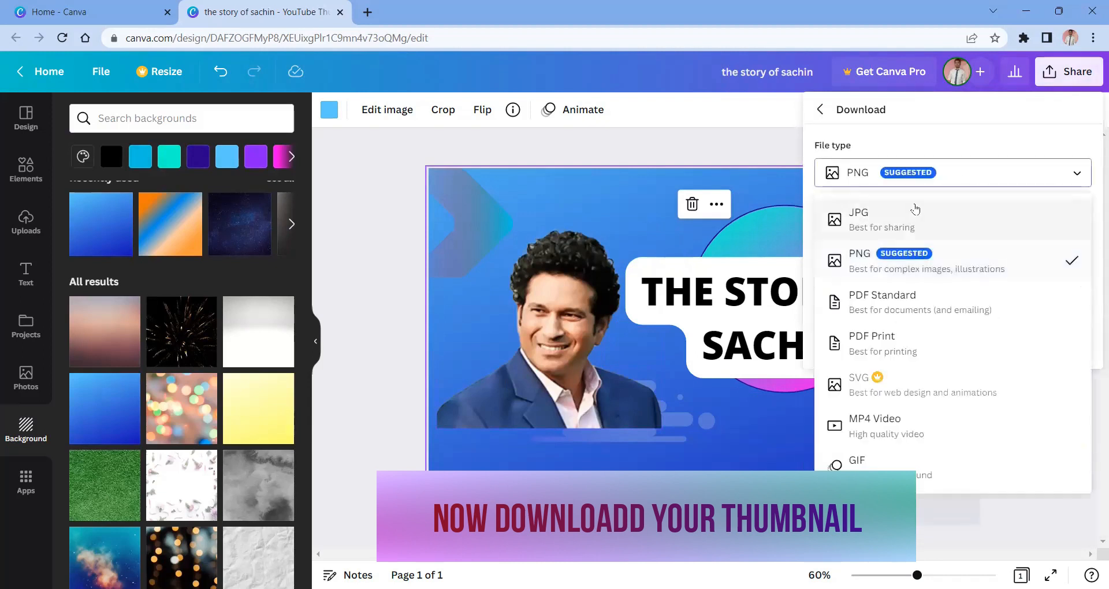
{"action": "left_click", "coordinate": [923, 258]}
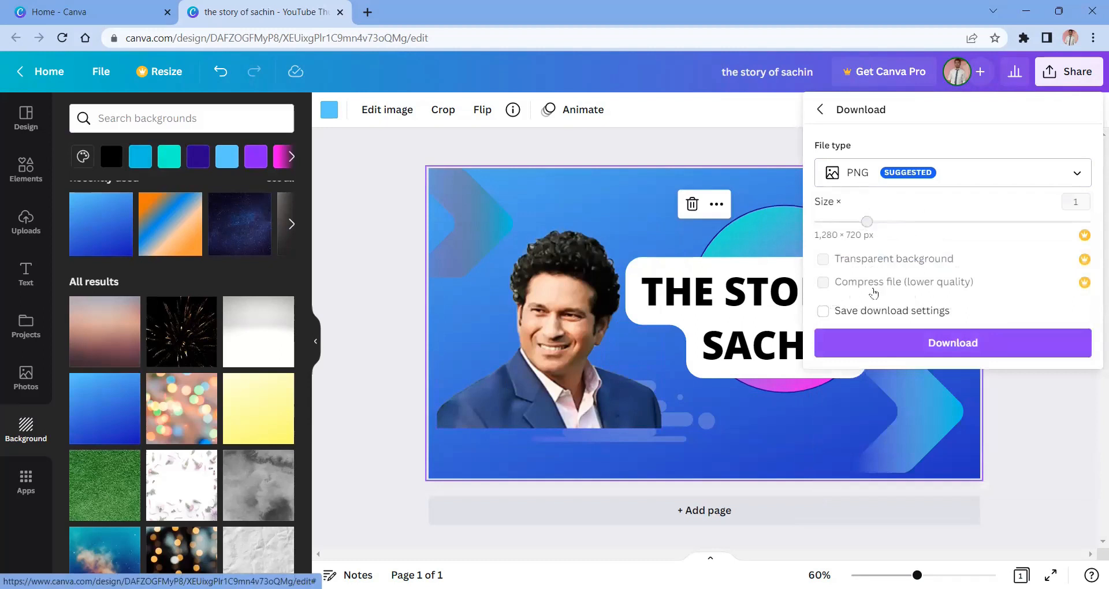
{"action": "left_click", "coordinate": [961, 343]}
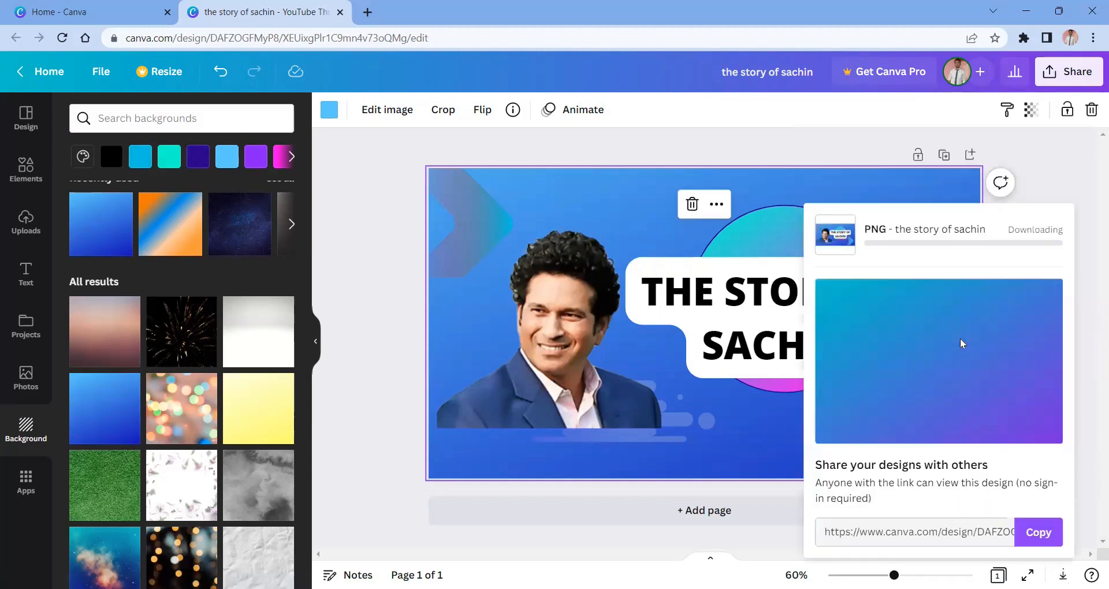